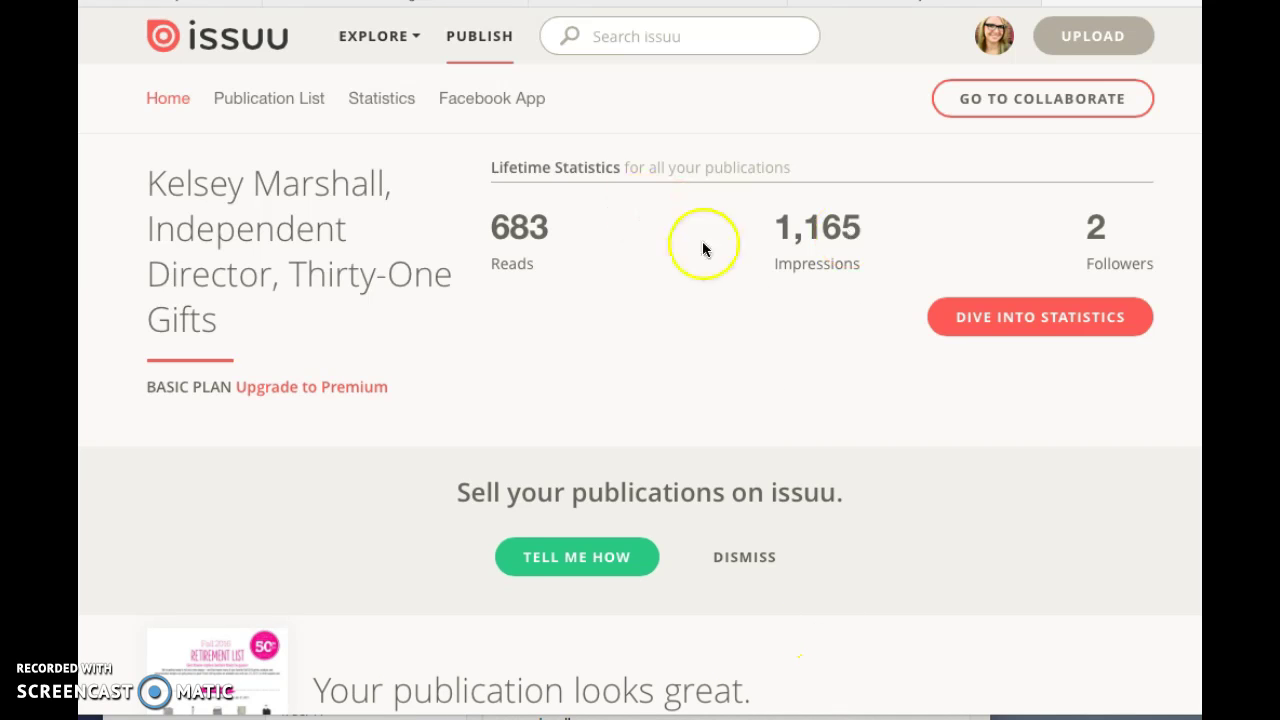
- Look over the issuu publishing home page and open the list of all publications
scroll(755, 436, down, 1)
scroll(728, 491, down, 4)
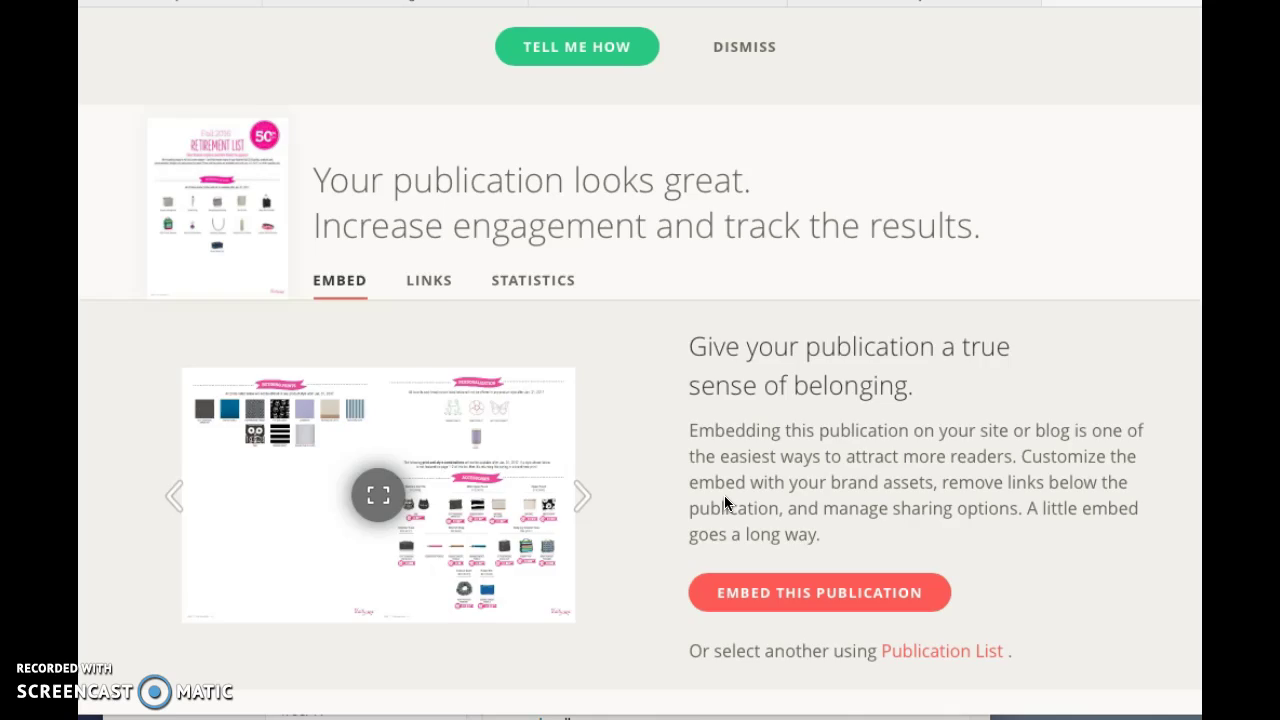
scroll(724, 495, up, 5)
click(275, 97)
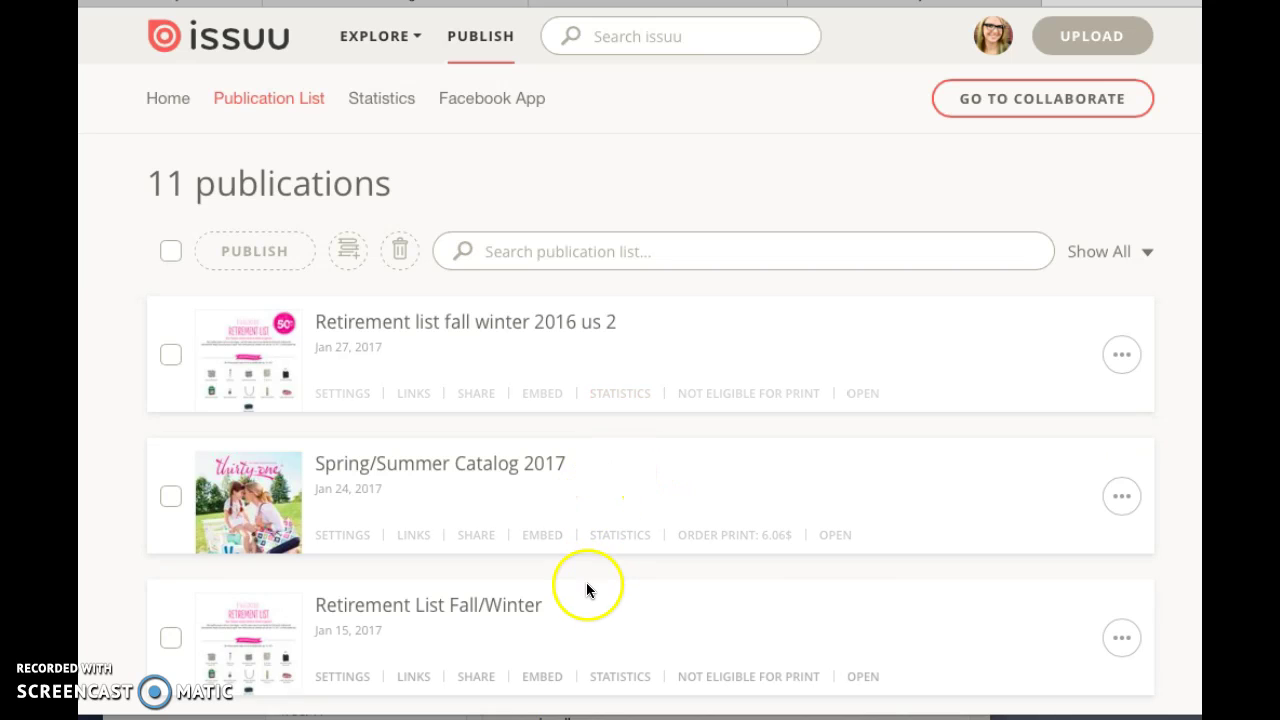
- Examine the whole publication list, from the newest retirement list down to the Thirty-One Fall/Winter Catalog
scroll(574, 592, down, 3)
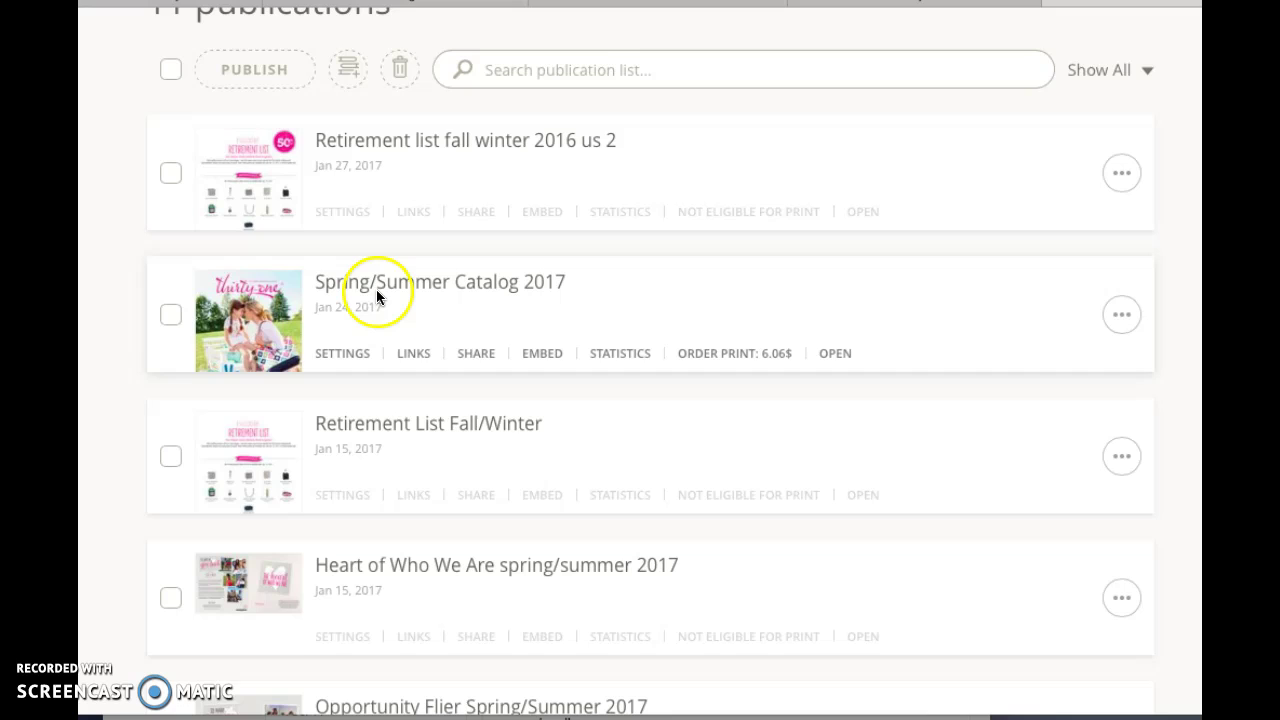
scroll(428, 450, down, 3)
scroll(428, 456, down, 2)
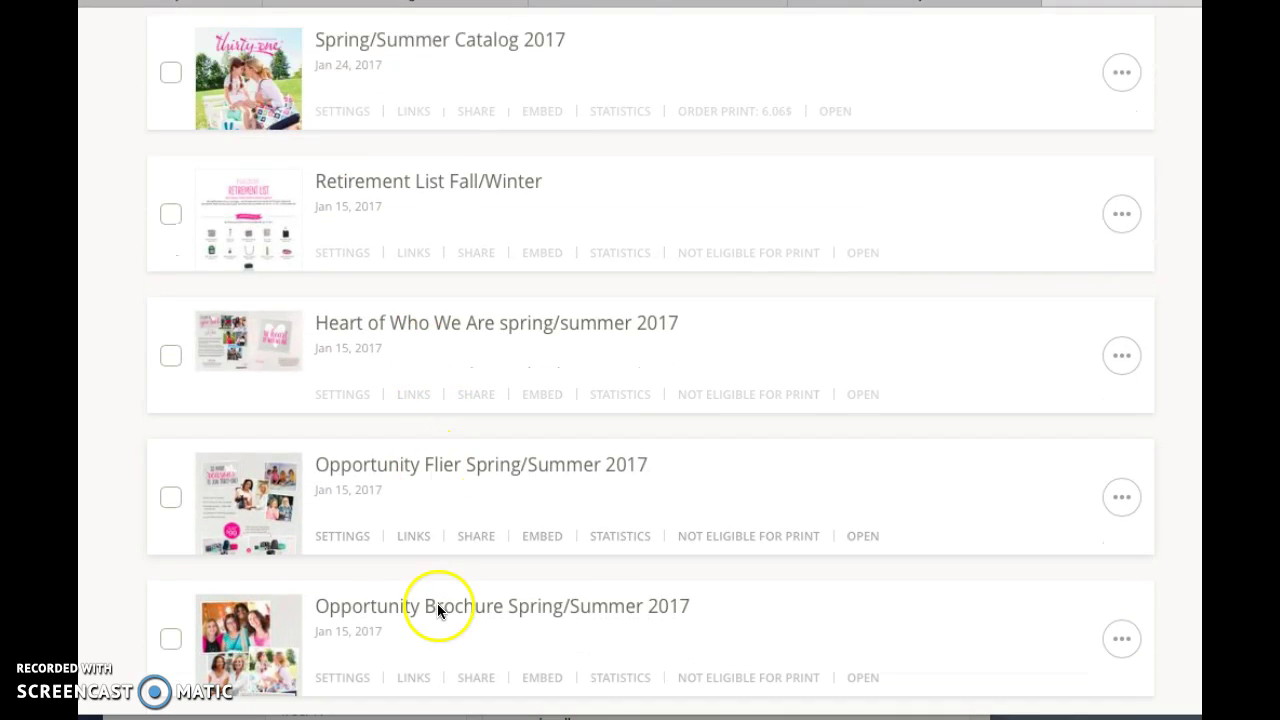
scroll(449, 560, down, 1)
scroll(450, 563, down, 2)
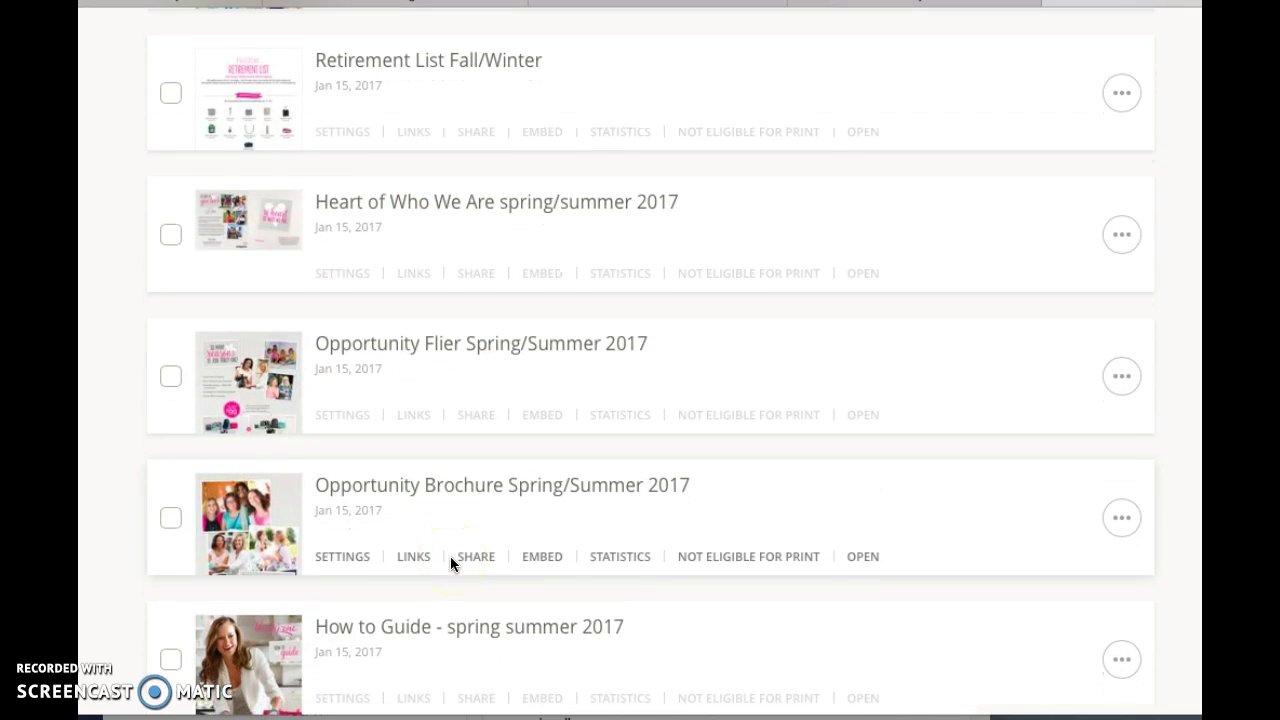
scroll(450, 563, down, 1)
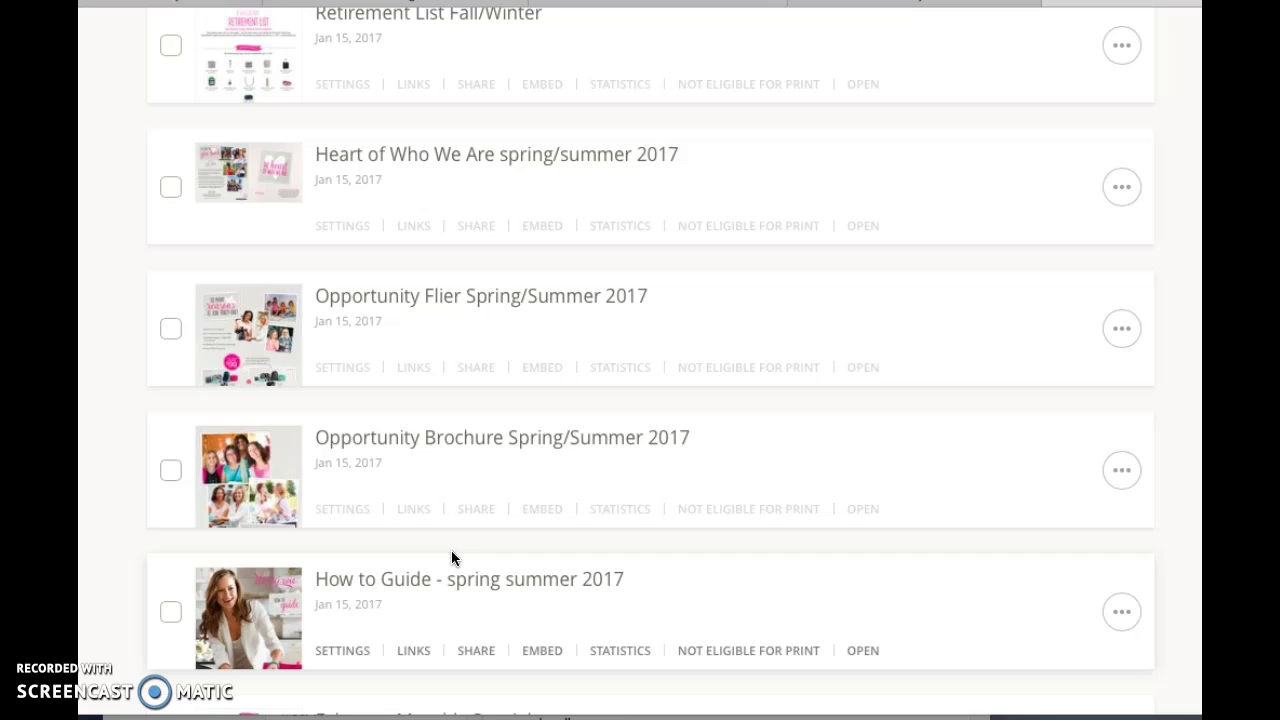
scroll(451, 556, down, 3)
scroll(451, 556, up, 2)
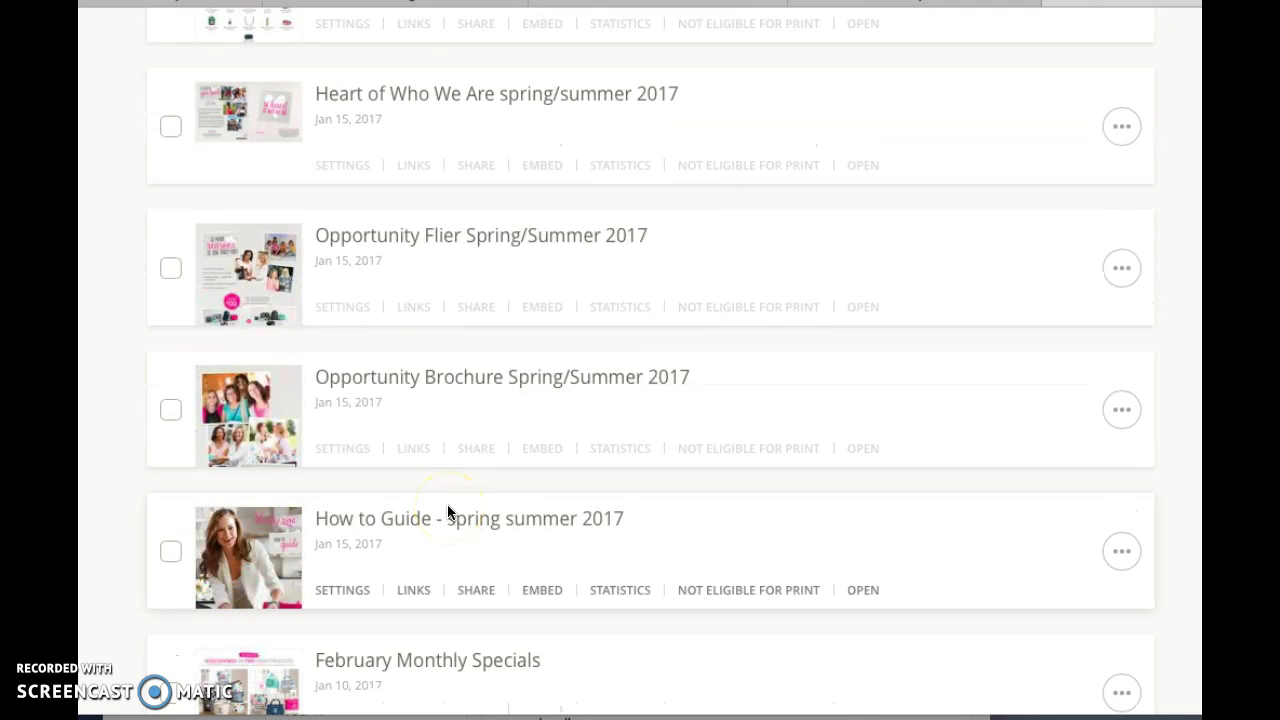
scroll(447, 504, down, 3)
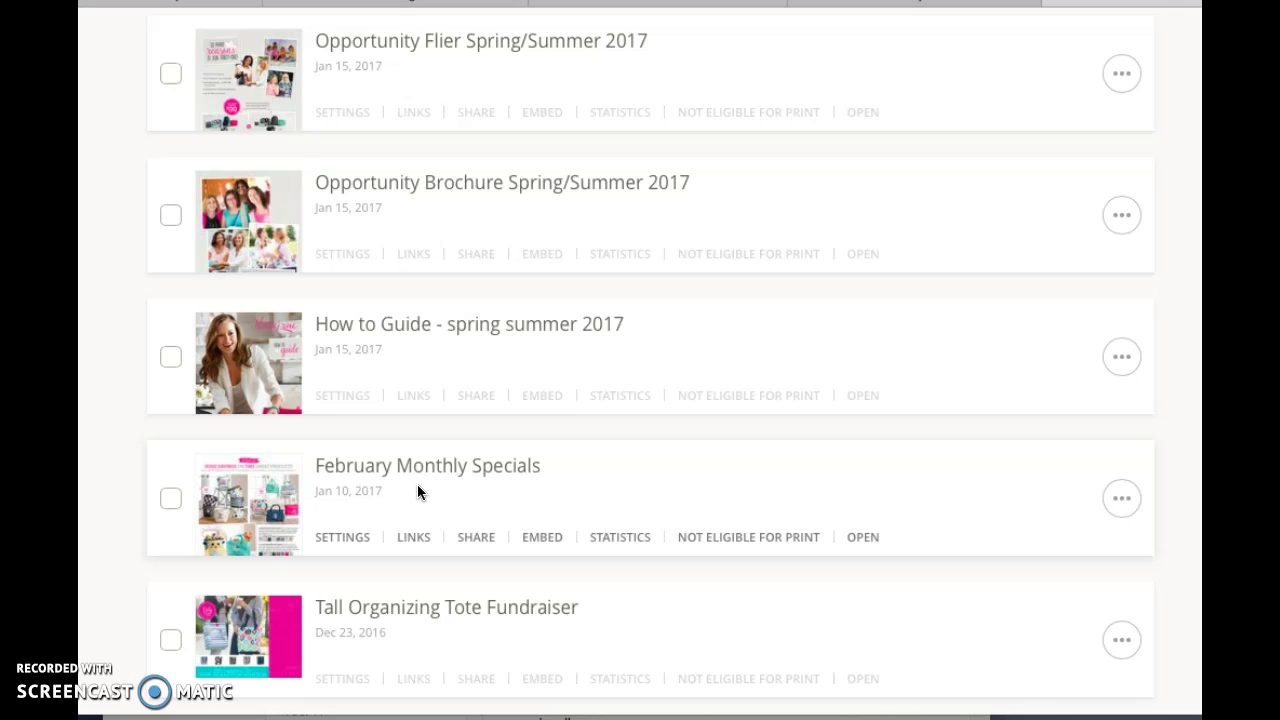
scroll(419, 486, down, 5)
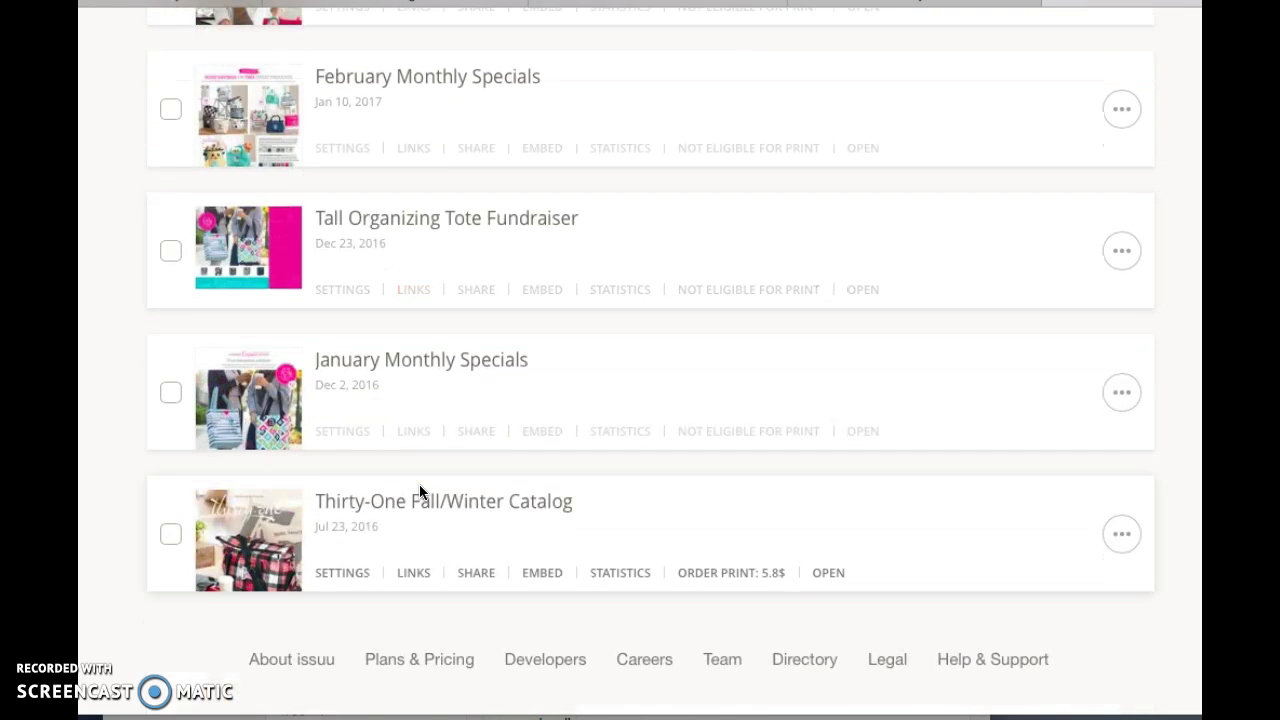
scroll(419, 484, up, 15)
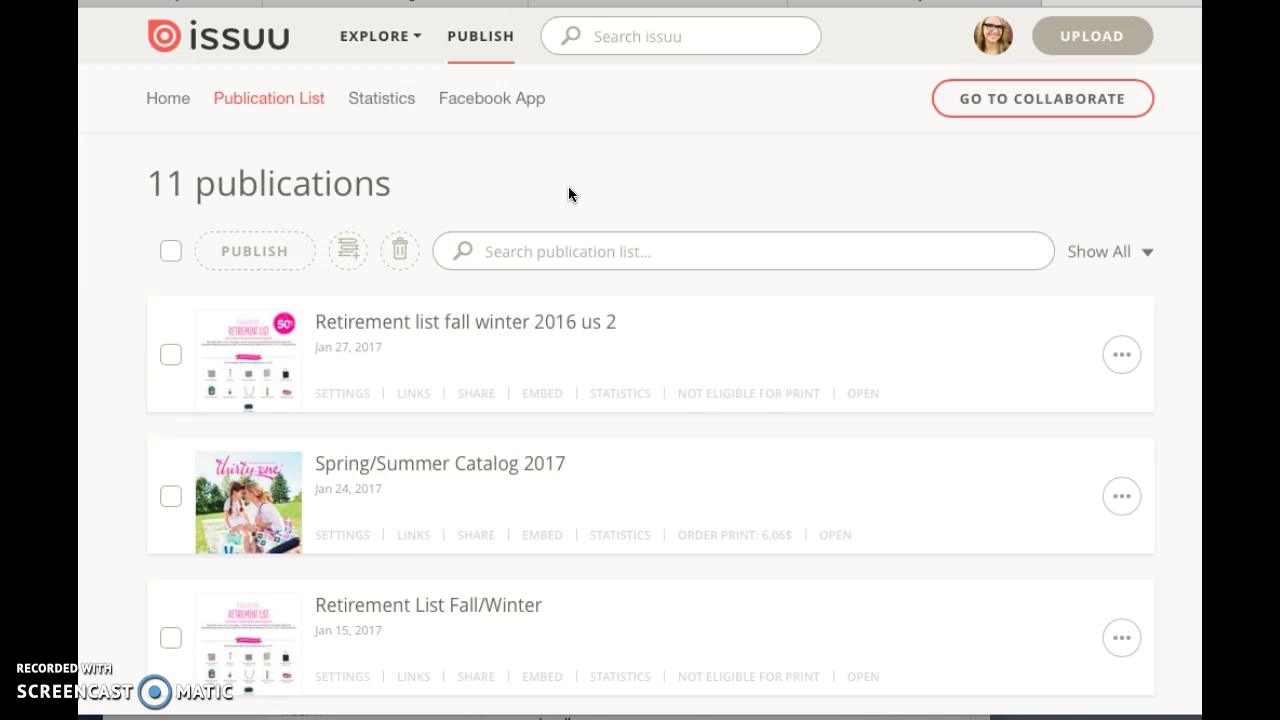
- Upload who-do-you-know-list-ned_sed.pdf from the Downloads folder as a new publication
click(1092, 45)
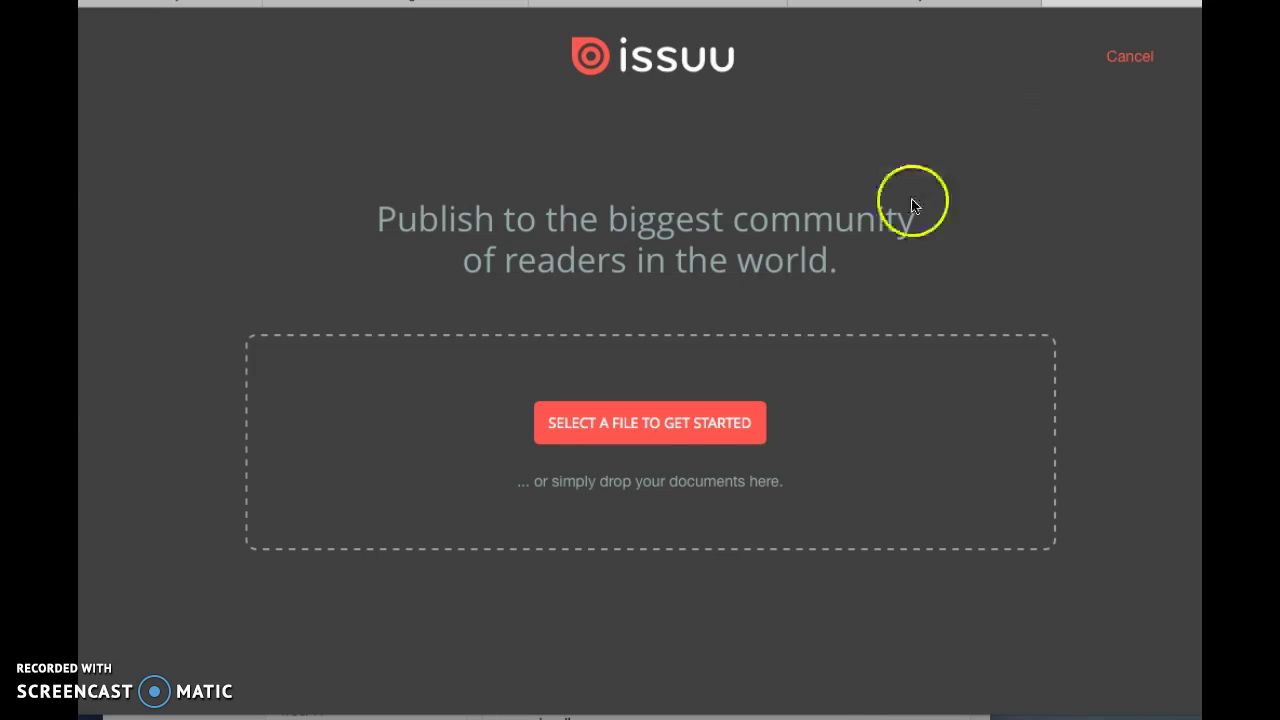
click(628, 434)
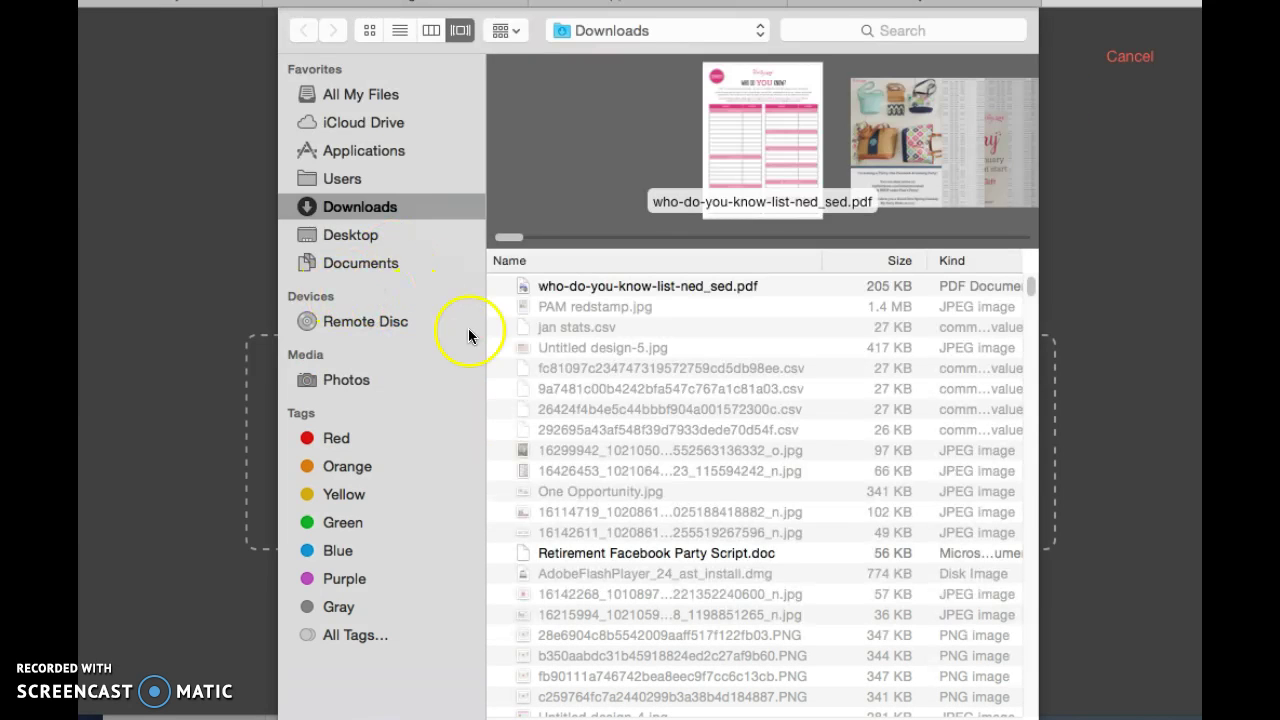
double_click(737, 286)
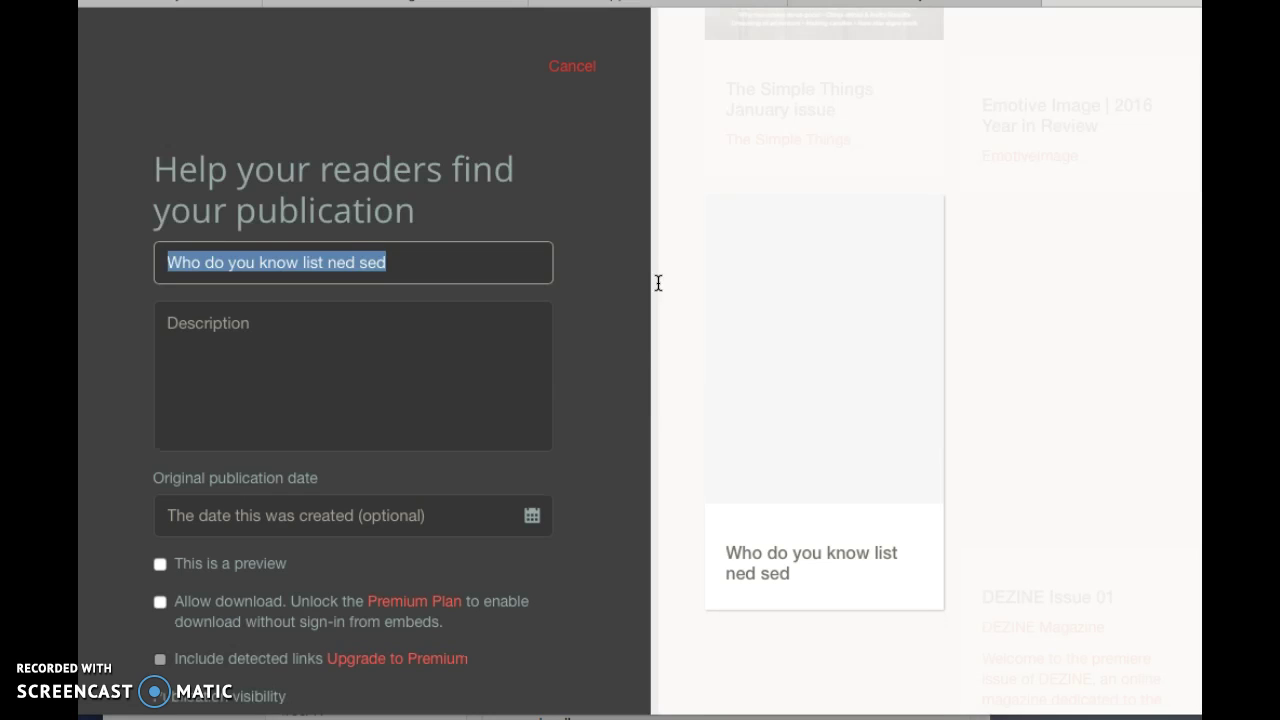
- Title the publication "Who Do You Know List" and publish it with the remaining details left at their defaults
click(432, 245)
drag(430, 252, 86, 243)
text(Who Do)
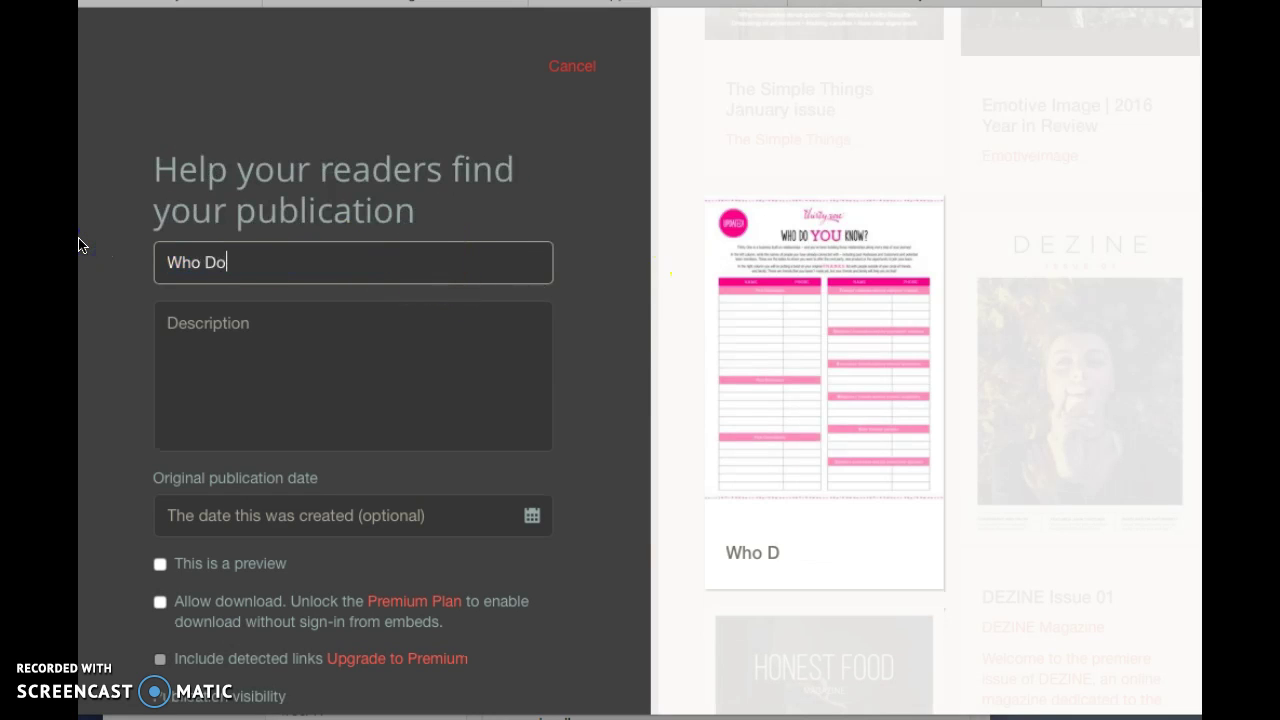
text( You Know List)
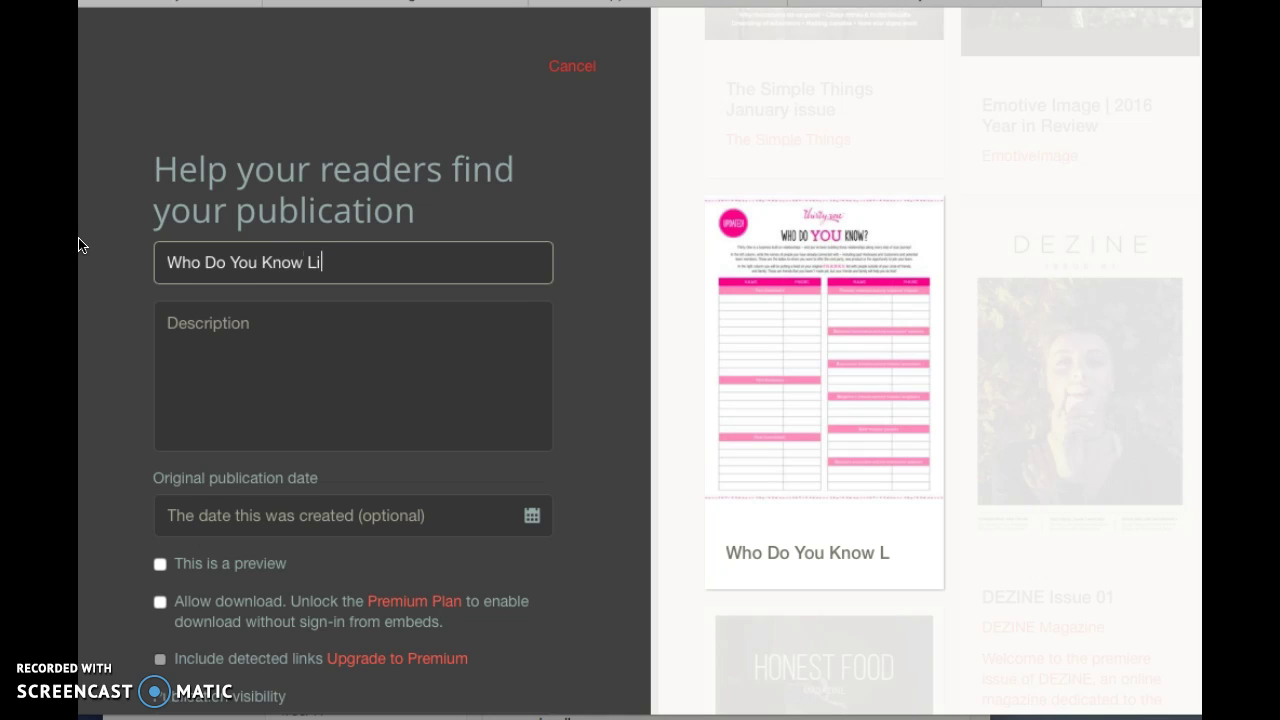
click(363, 468)
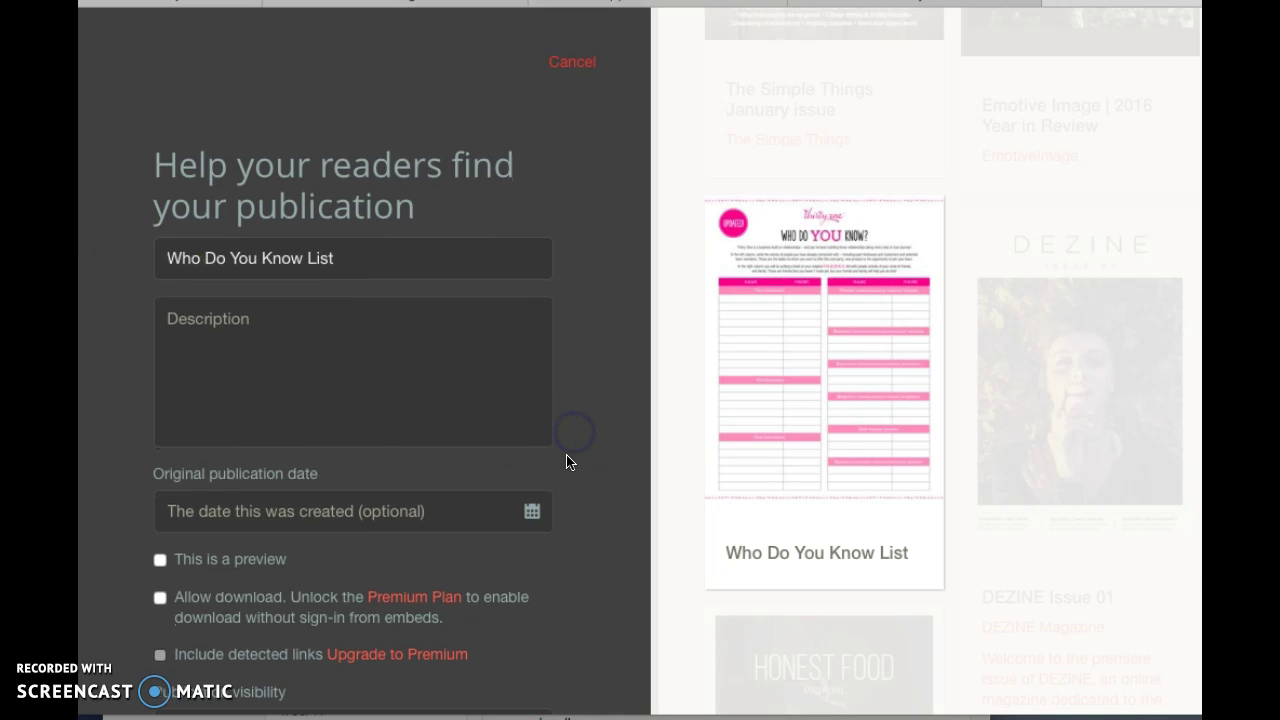
scroll(566, 457, down, 5)
click(264, 378)
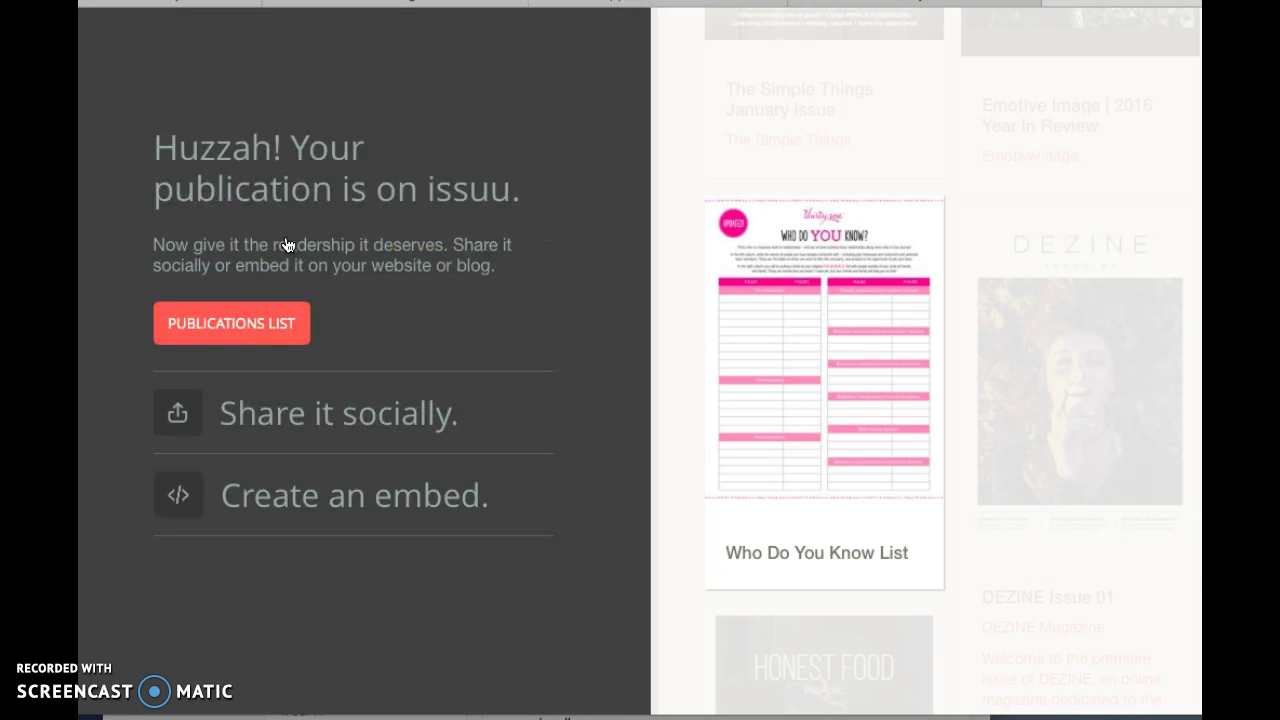
- Open the social sharing options for the new publication and copy its direct link
click(312, 420)
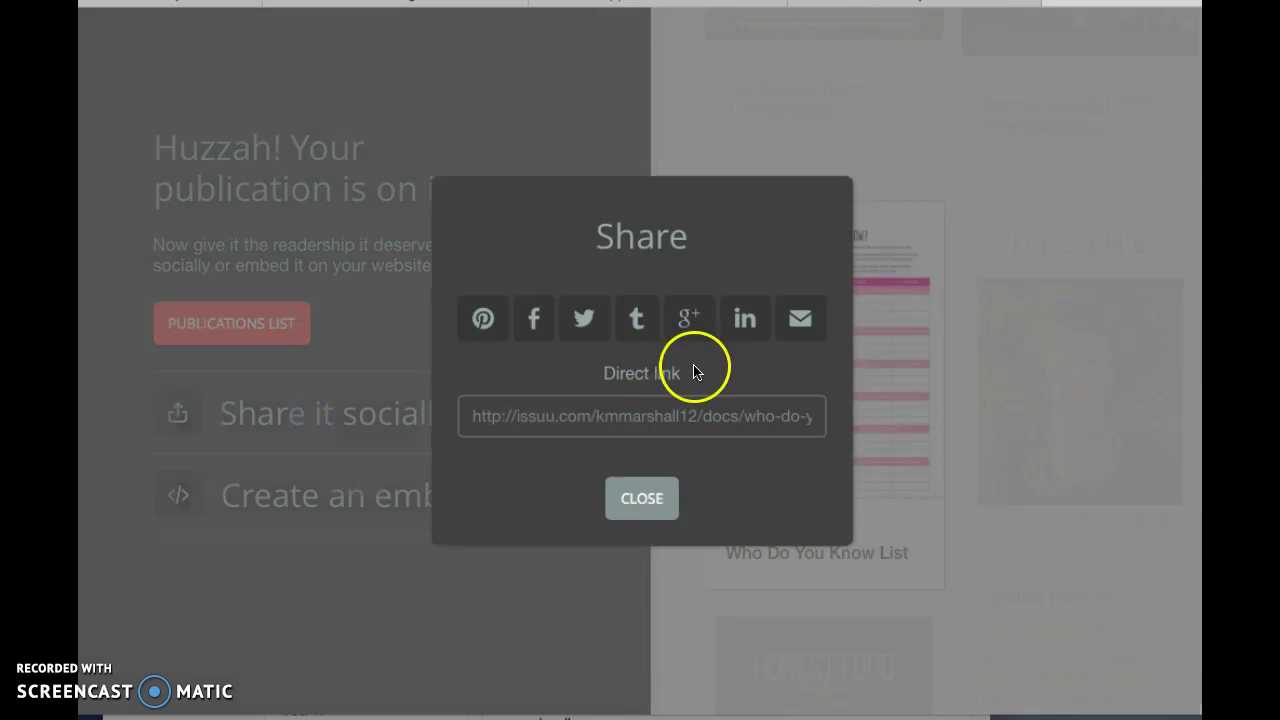
click(582, 414)
right_click(580, 425)
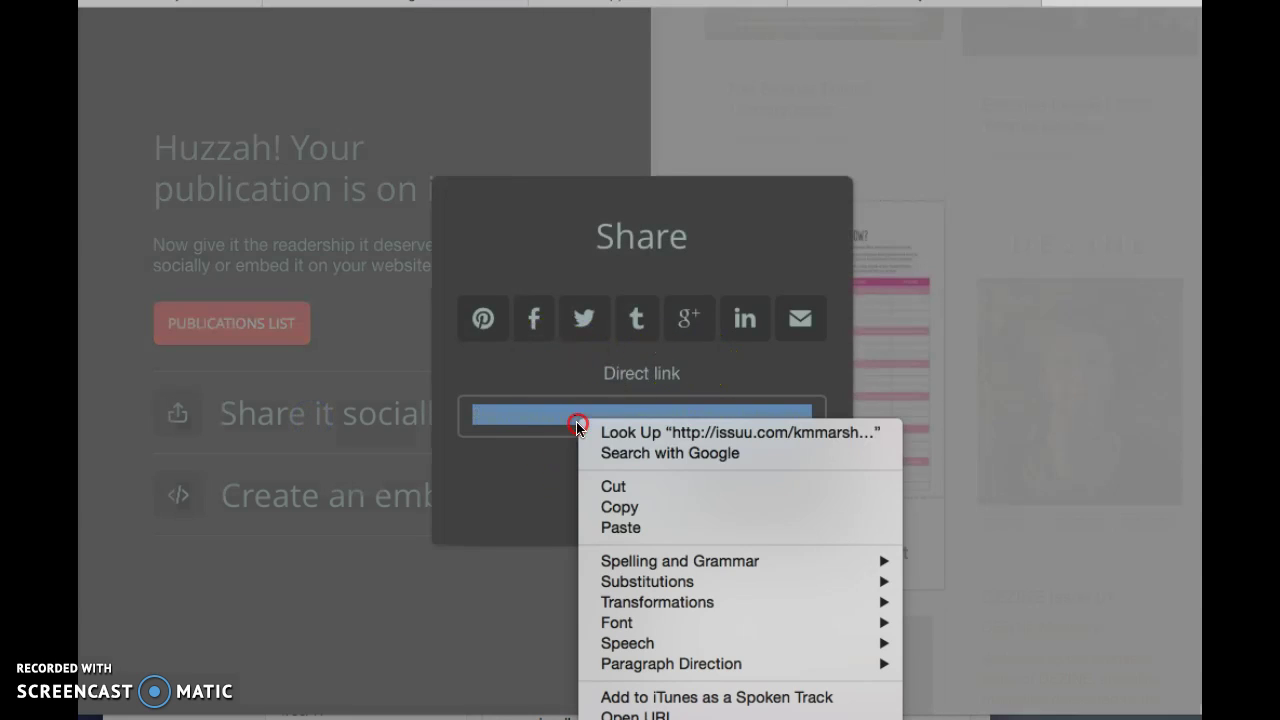
click(651, 503)
- Open the copied link in a new browser tab and look over the Who Do You Know List publication page
key(super+t)
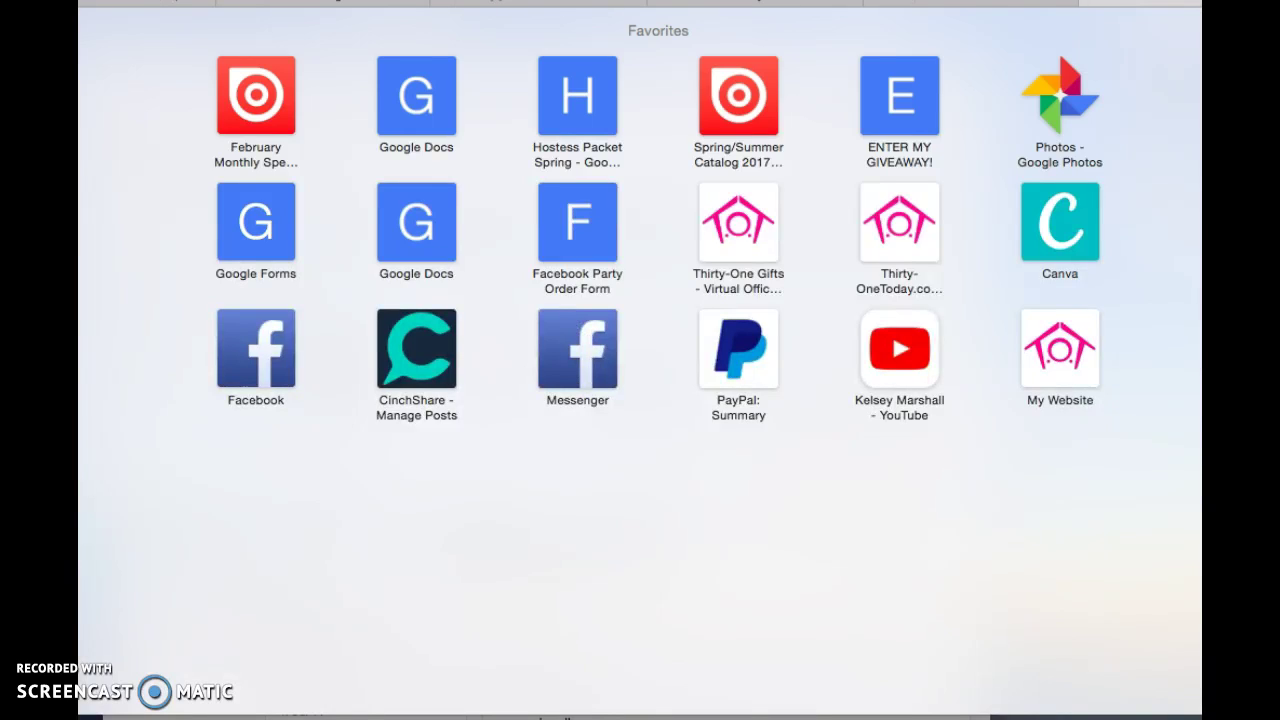
key(super+w)
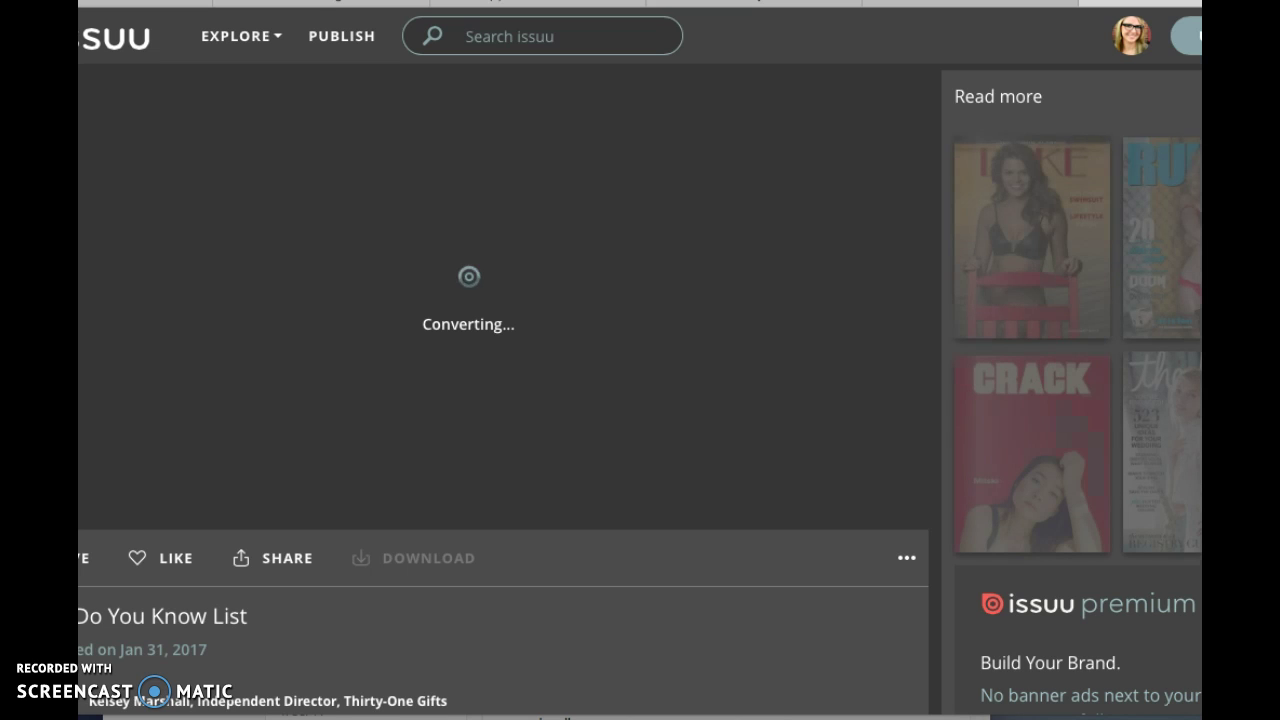
click(1171, 286)
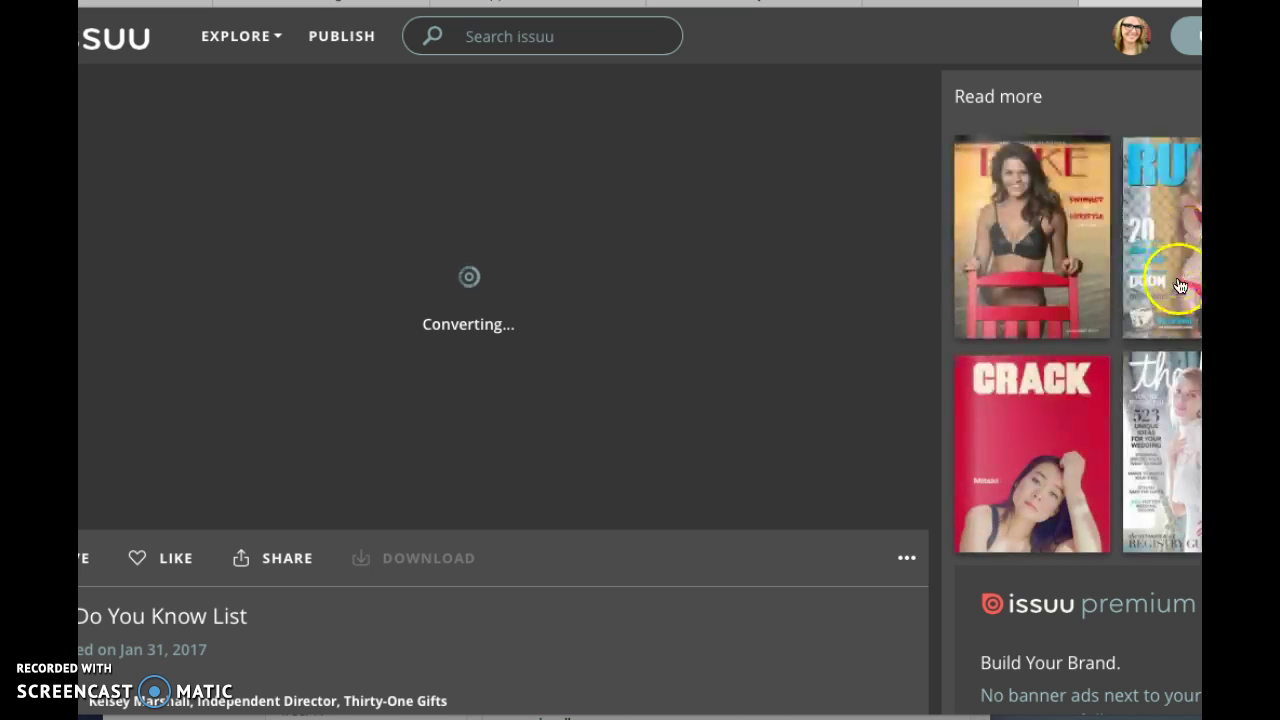
drag(929, 2, 1016, 2)
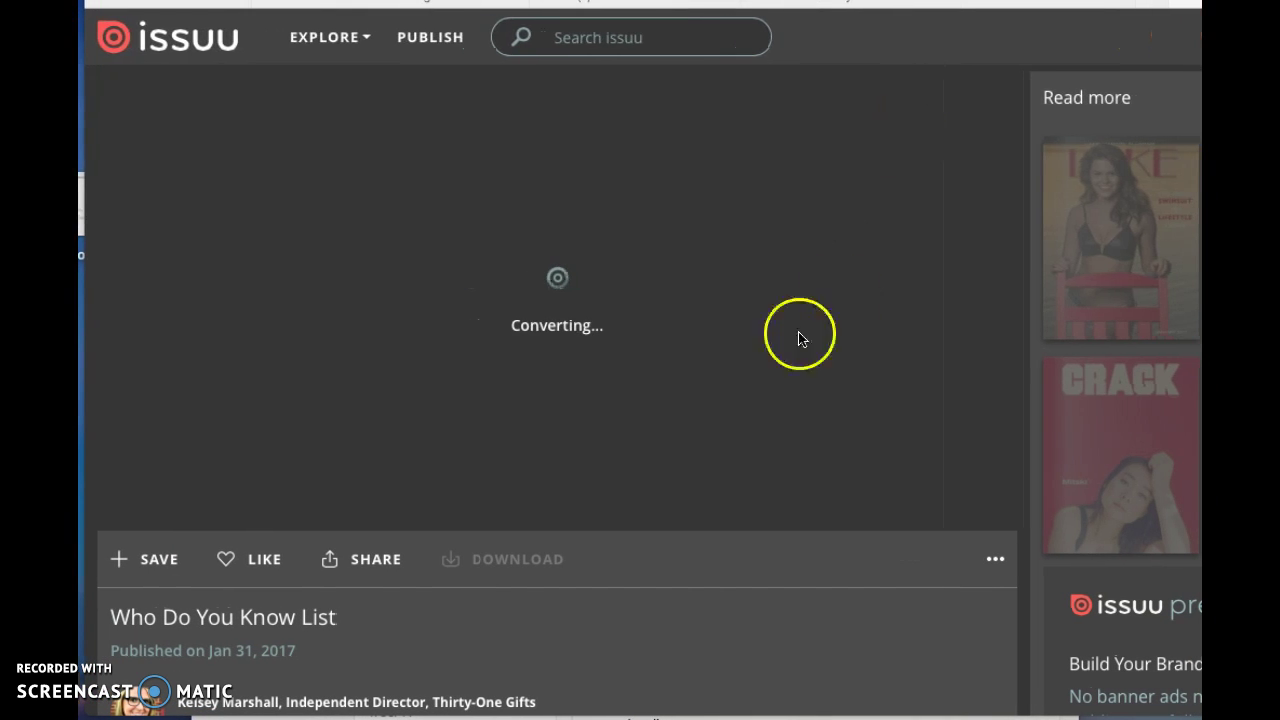
scroll(665, 400, down, 2)
scroll(665, 400, up, 1)
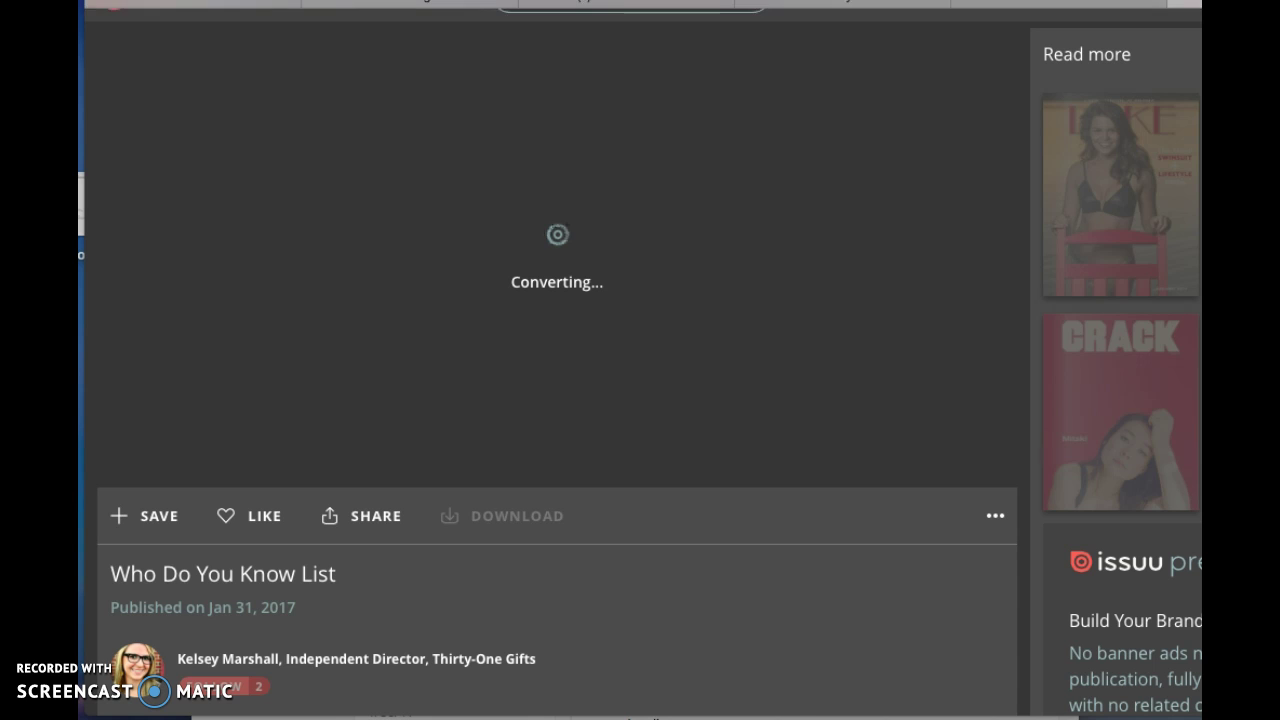
- Open the Spring/Summer Catalog 2017 in a new tab and view the thermals on pages 34-35 up close
key(super+t)
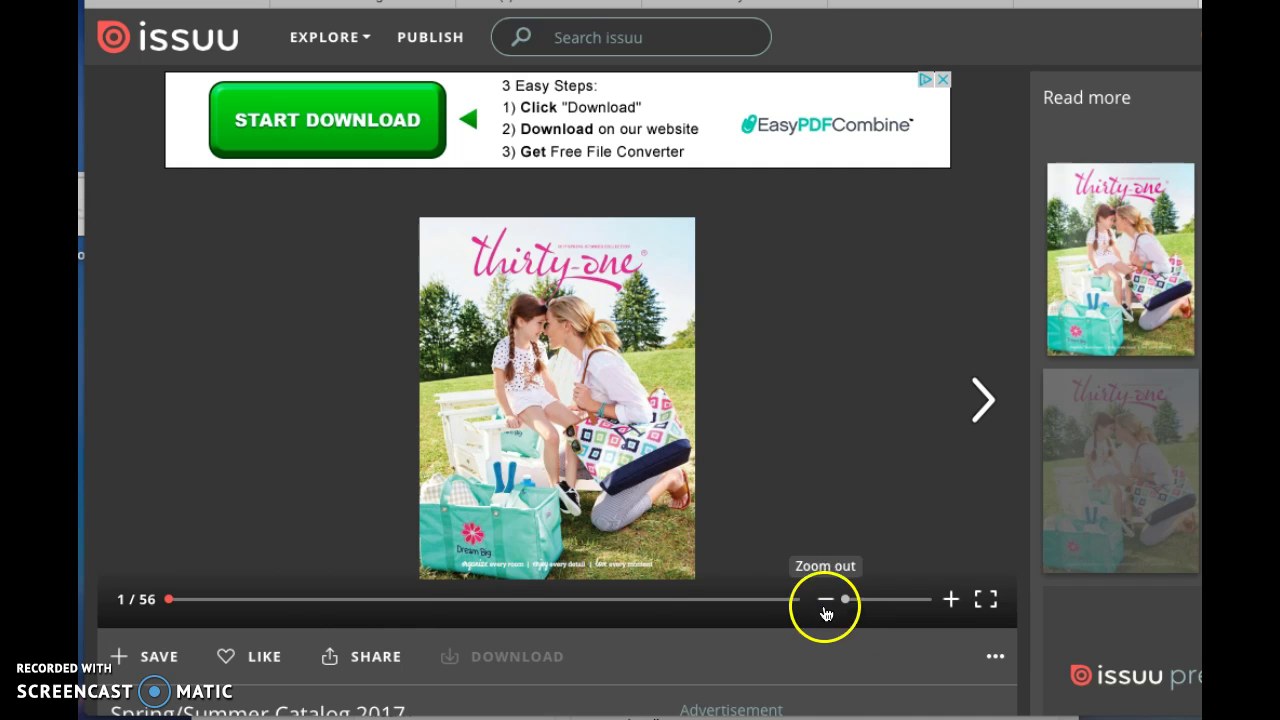
drag(170, 604, 651, 608)
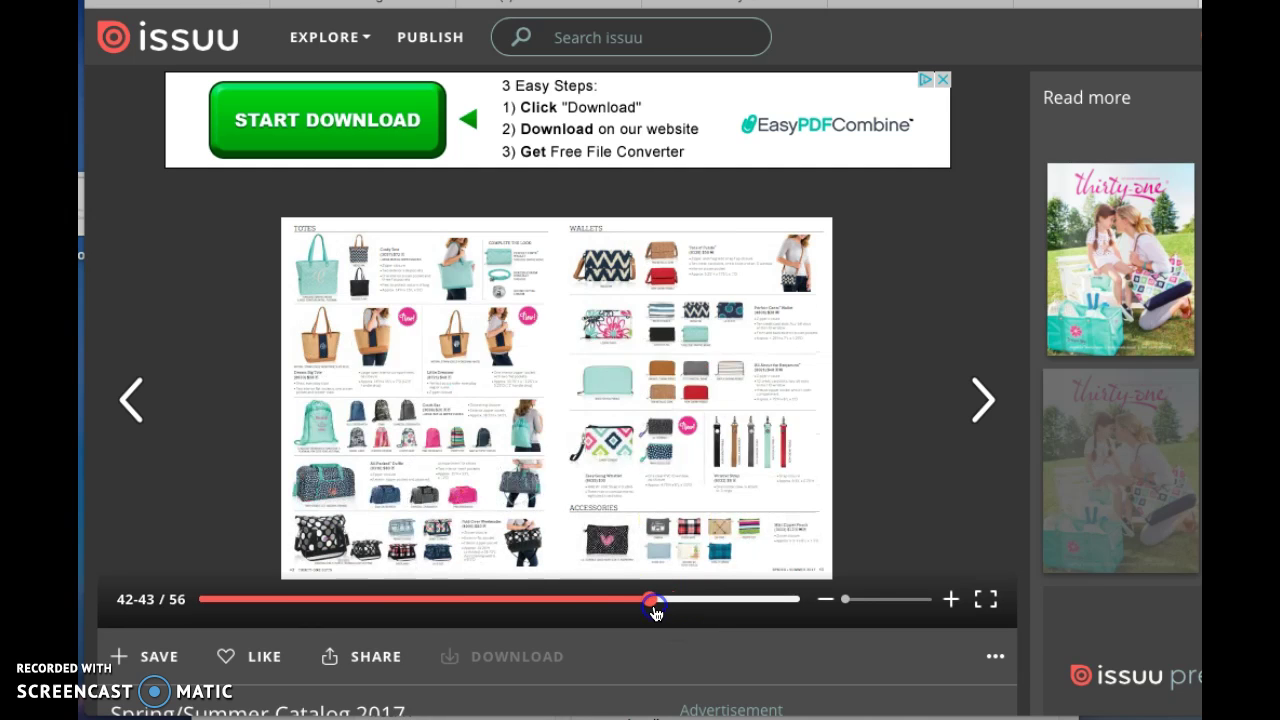
click(143, 417)
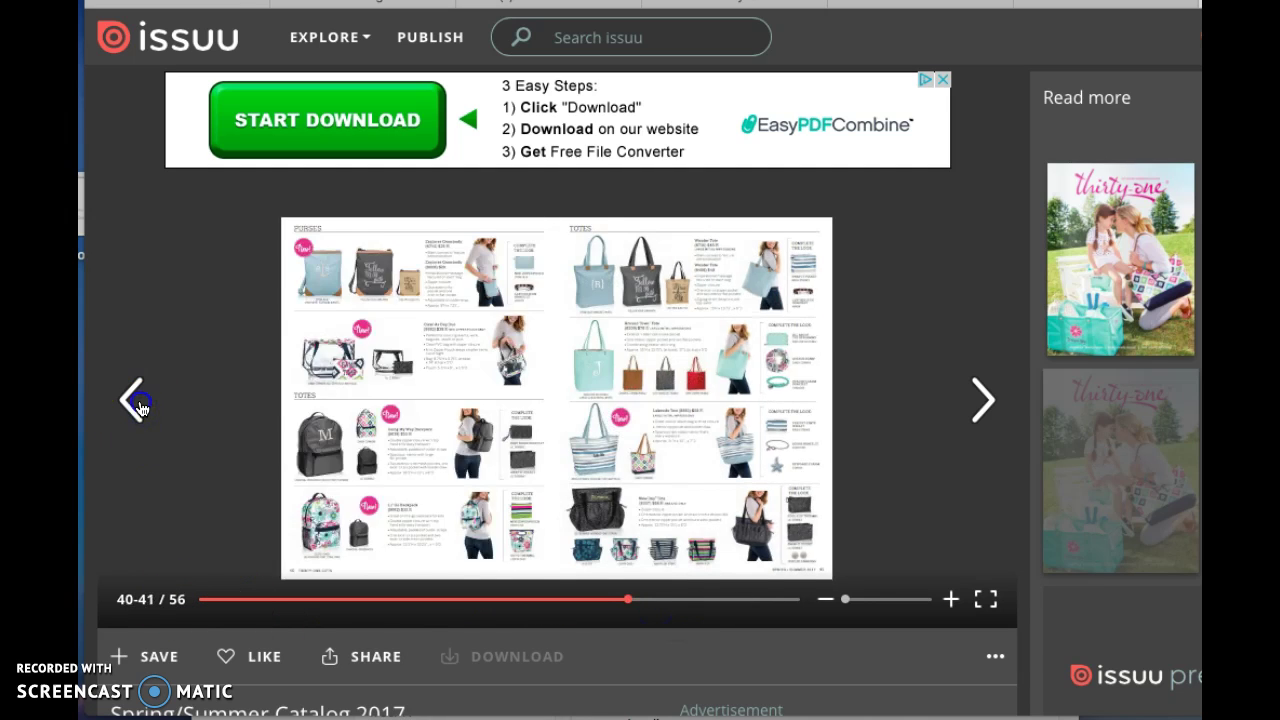
click(141, 412)
click(140, 410)
click(140, 409)
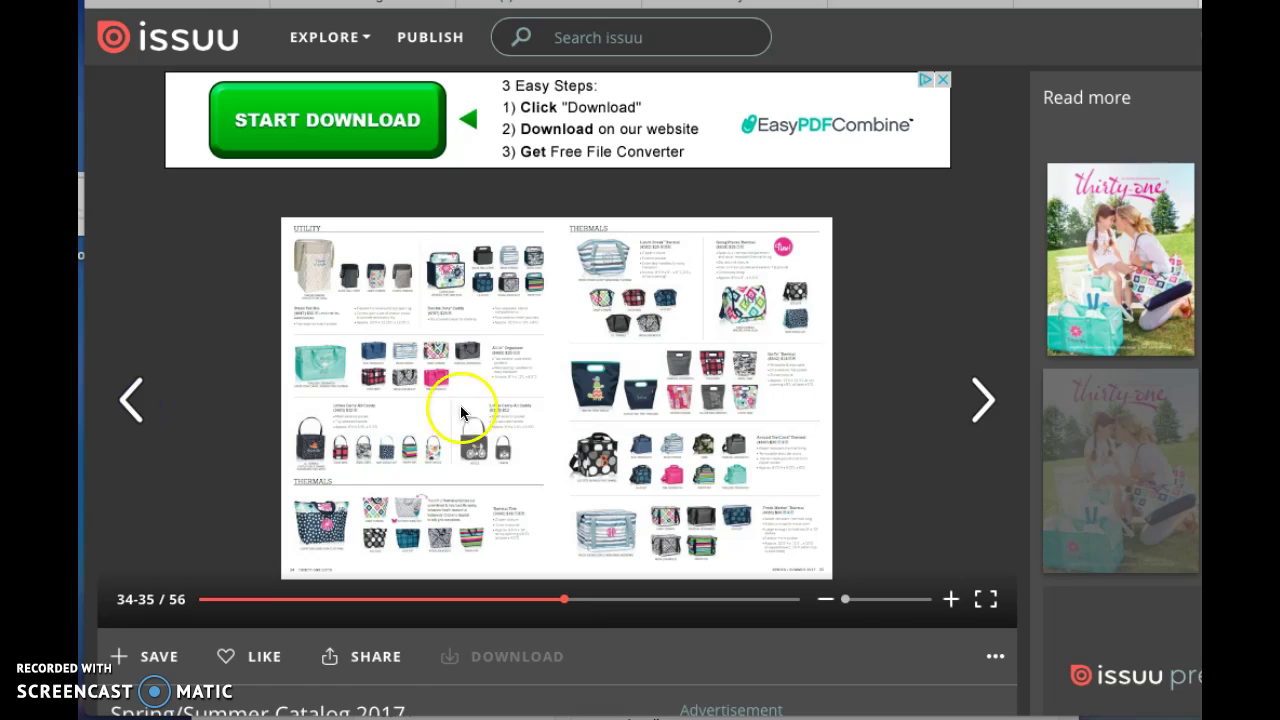
drag(851, 598, 880, 605)
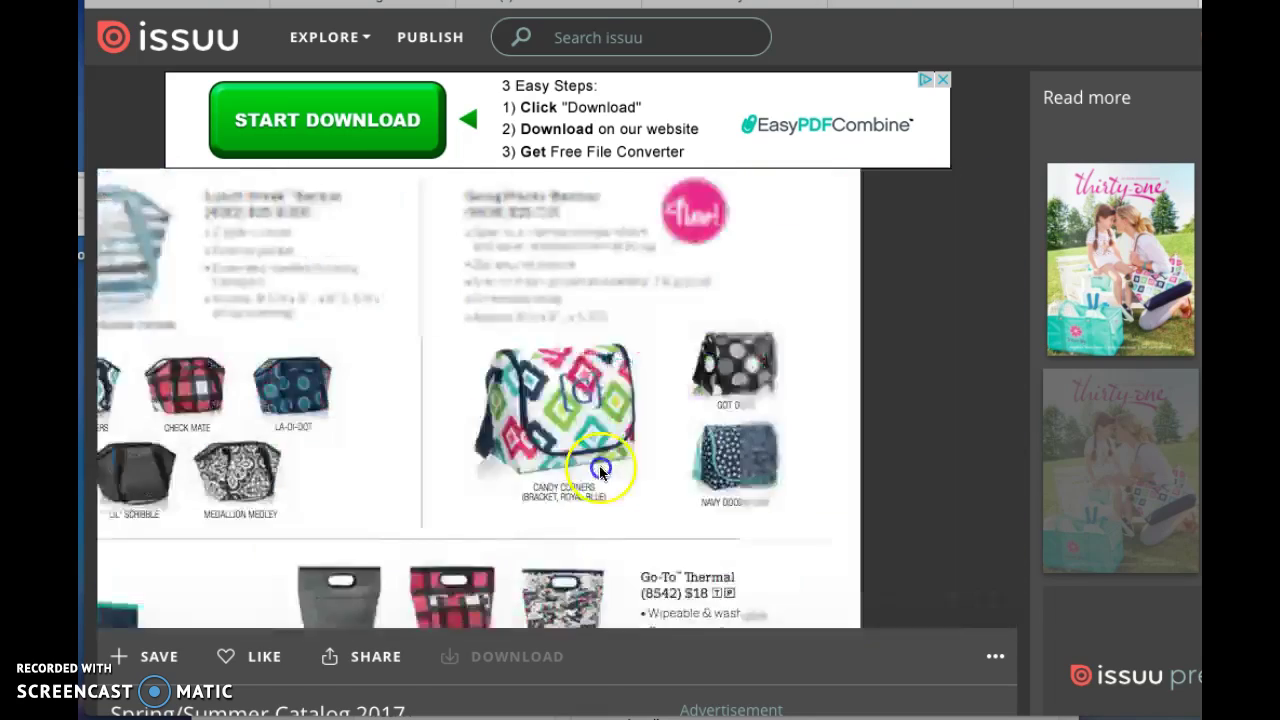
click(588, 479)
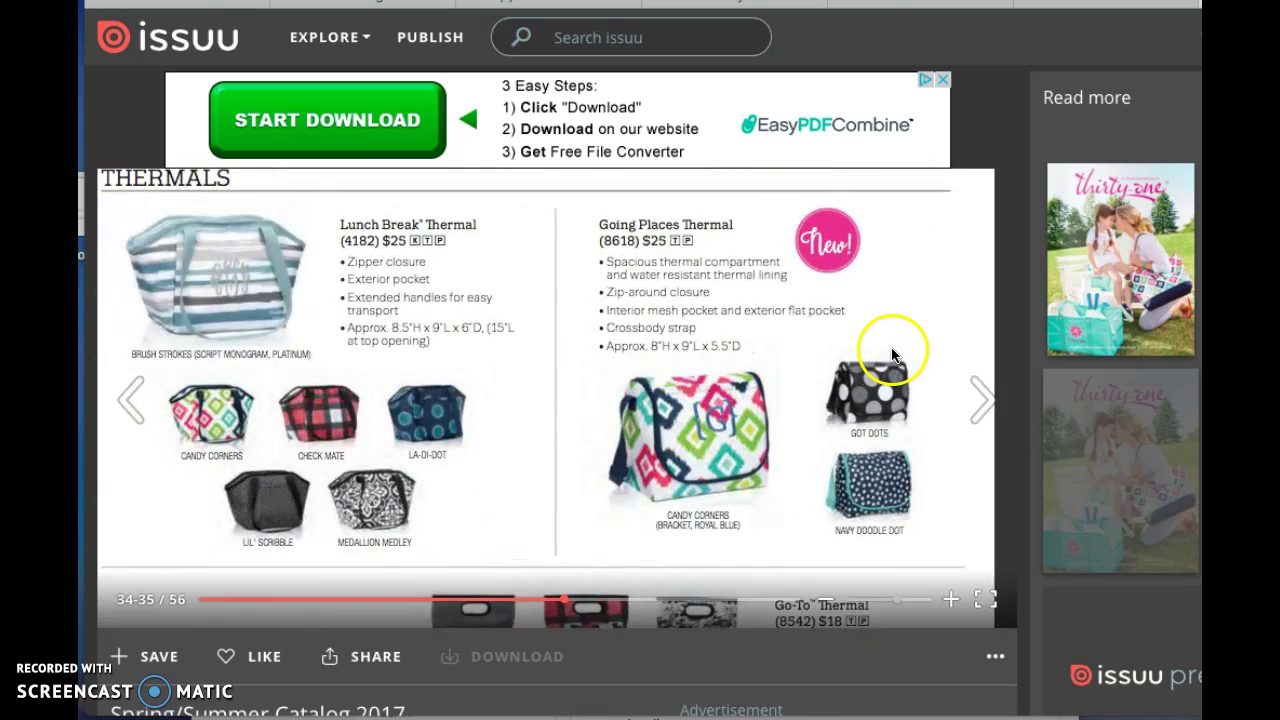